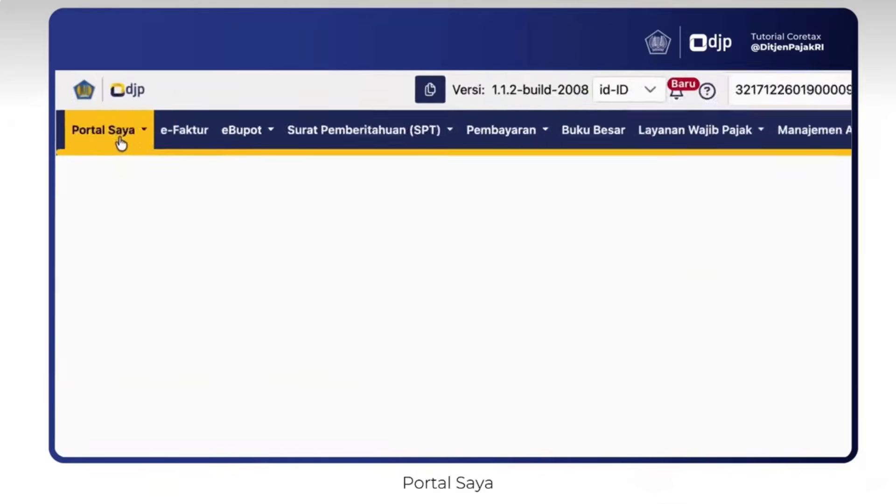
Open the taxpayer's Profil Saya page and locate Data Unit Keluarga to check the family members
{"action": "left_click", "coordinate": [99, 119]}
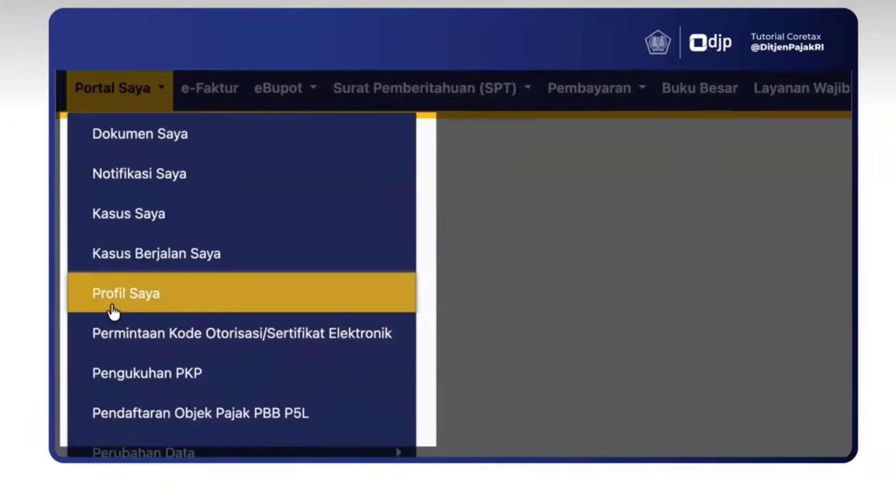
{"action": "left_click", "coordinate": [93, 355]}
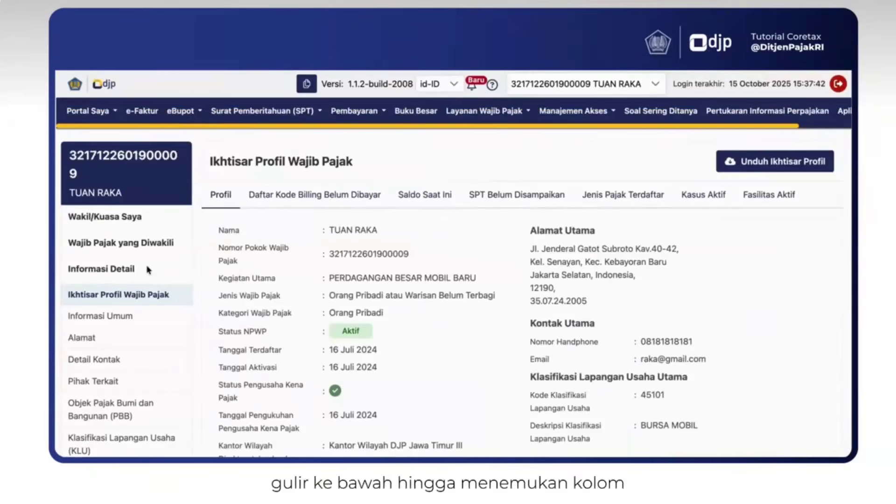
{"action": "scroll", "coordinate": [131, 374], "scroll_direction": "down", "scroll_amount": 2}
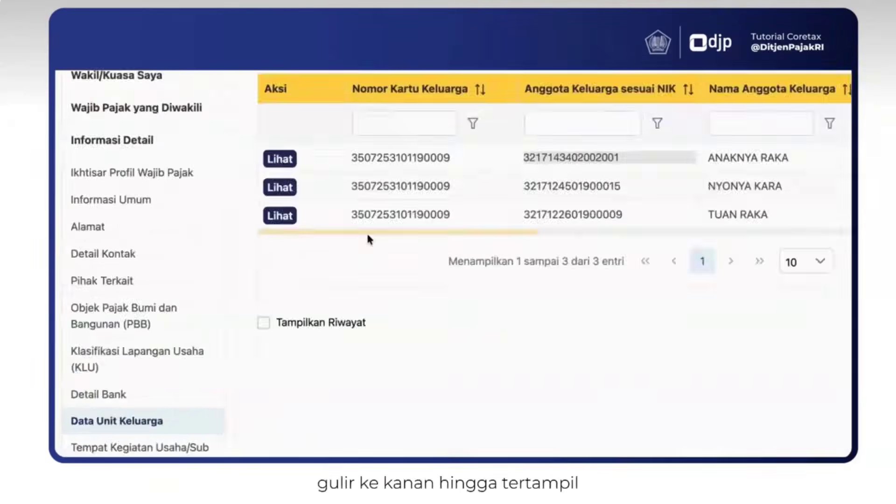
{"action": "left_click_drag", "start_coordinate": [307, 279], "coordinate": [584, 410]}
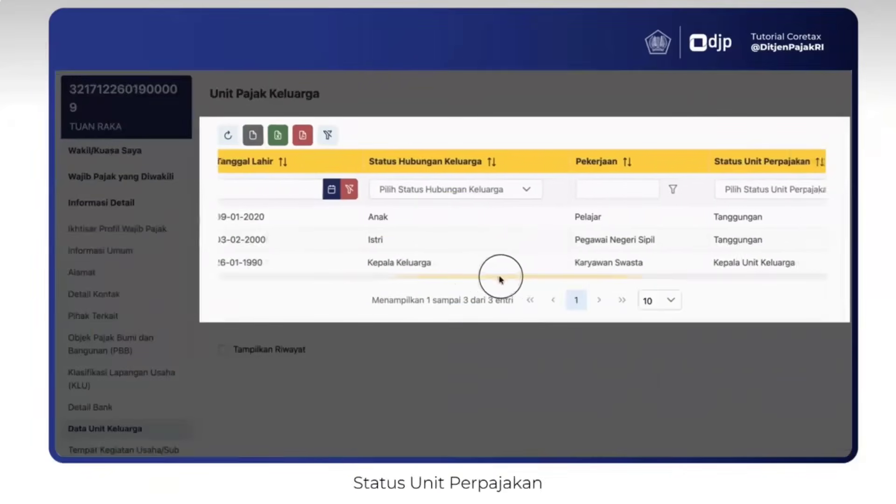
{"action": "left_click_drag", "start_coordinate": [500, 279], "coordinate": [536, 279]}
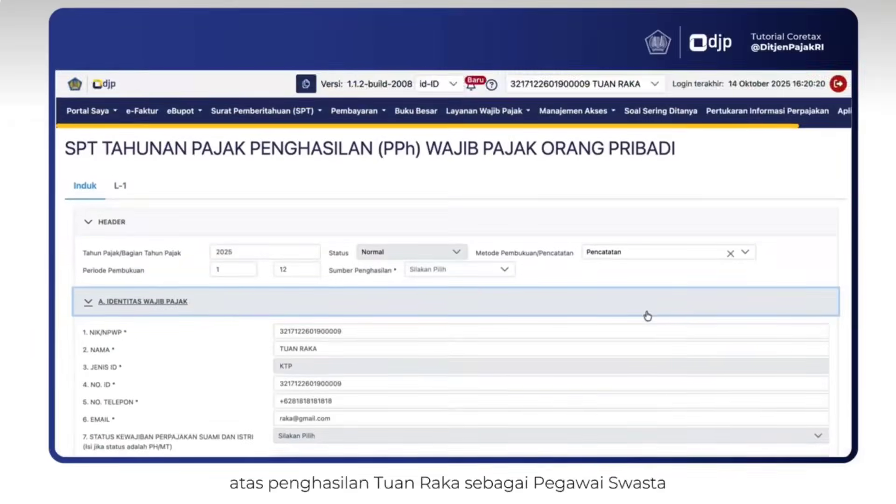
Check the net income questions in section B of the annual return's main form and open attachment L-1
{"action": "scroll", "coordinate": [648, 316], "scroll_direction": "down", "scroll_amount": 5}
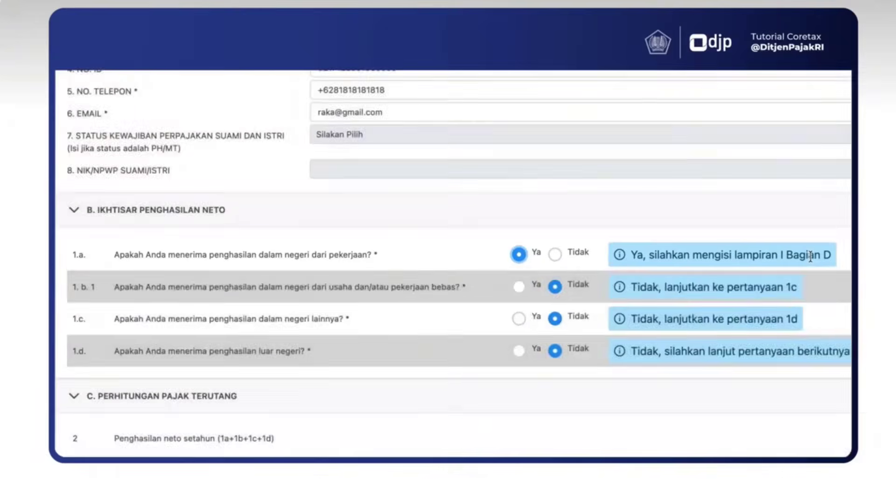
{"action": "scroll", "coordinate": [666, 305], "scroll_direction": "up", "scroll_amount": 4}
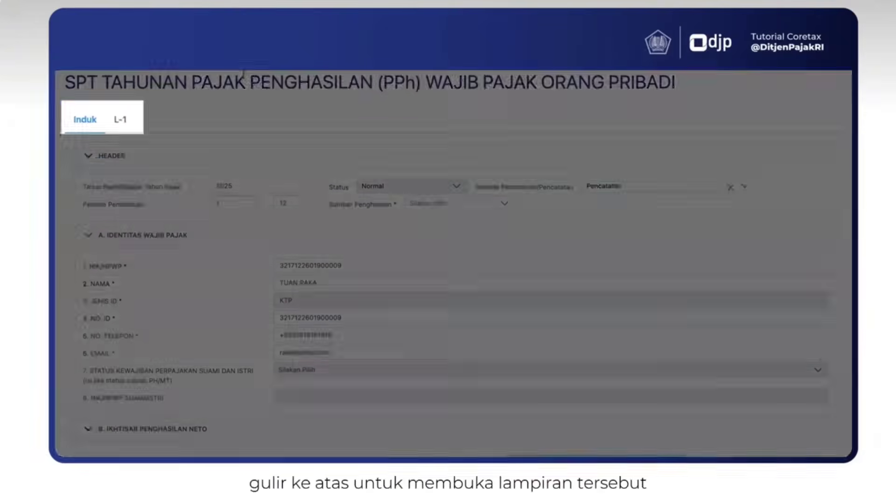
{"action": "left_click", "coordinate": [120, 116]}
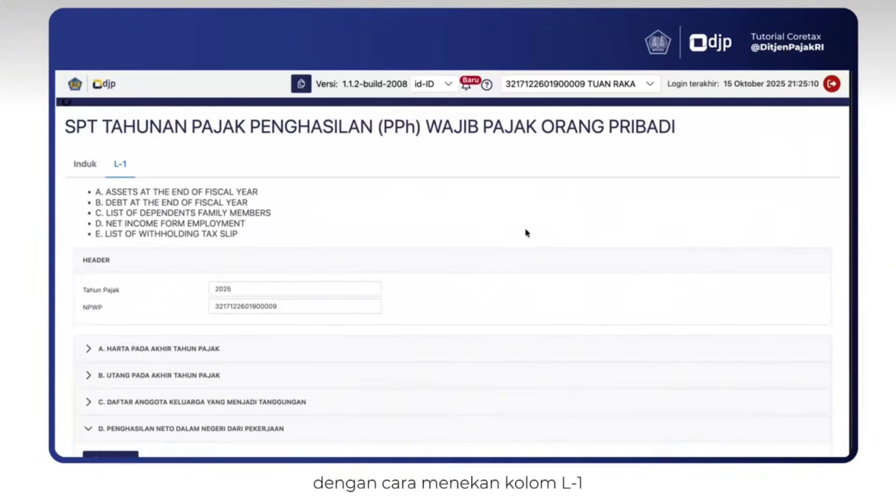
Review the domestic employment net income entry in section D of L-1 and open the form for adding an entry
{"action": "scroll", "coordinate": [526, 233], "scroll_direction": "down", "scroll_amount": 4}
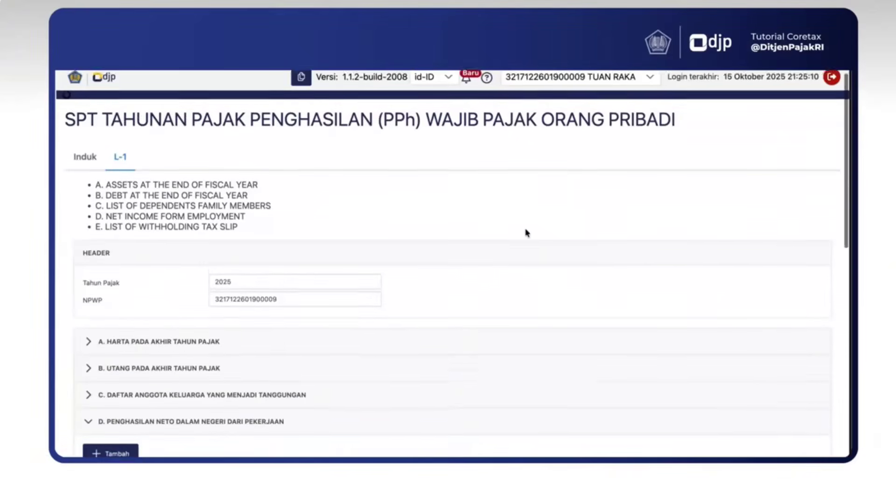
{"action": "scroll", "coordinate": [527, 232], "scroll_direction": "down", "scroll_amount": 1}
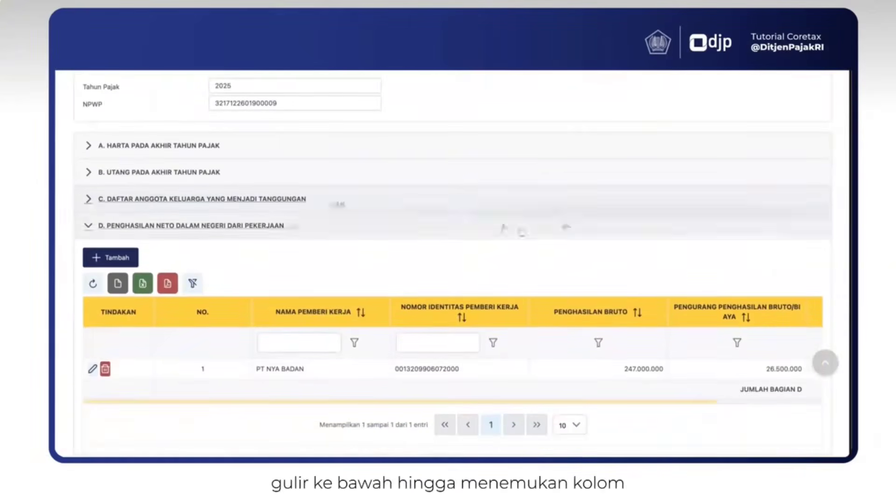
{"action": "scroll", "coordinate": [580, 376], "scroll_direction": "right", "scroll_amount": 5}
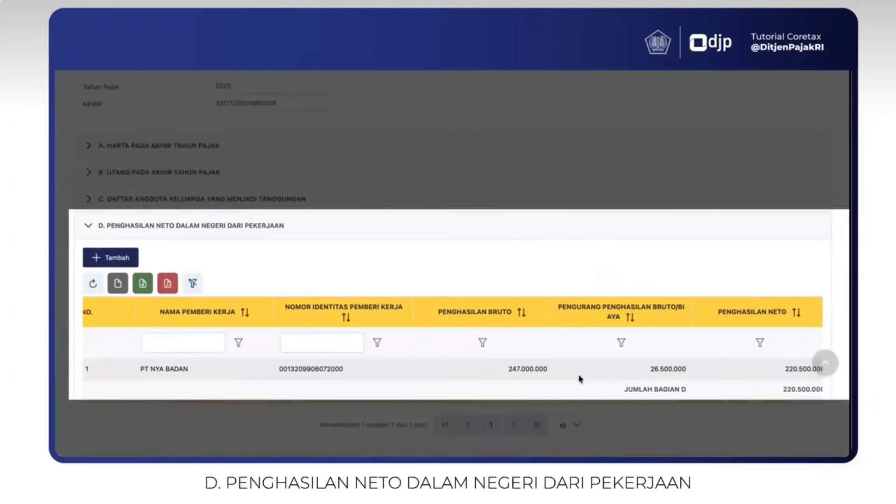
{"action": "scroll", "coordinate": [579, 374], "scroll_direction": "left", "scroll_amount": 5}
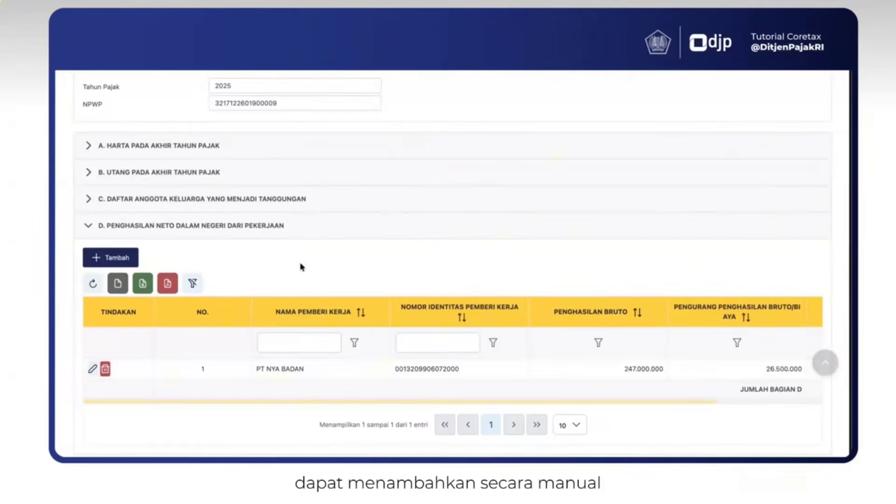
{"action": "left_click", "coordinate": [142, 251]}
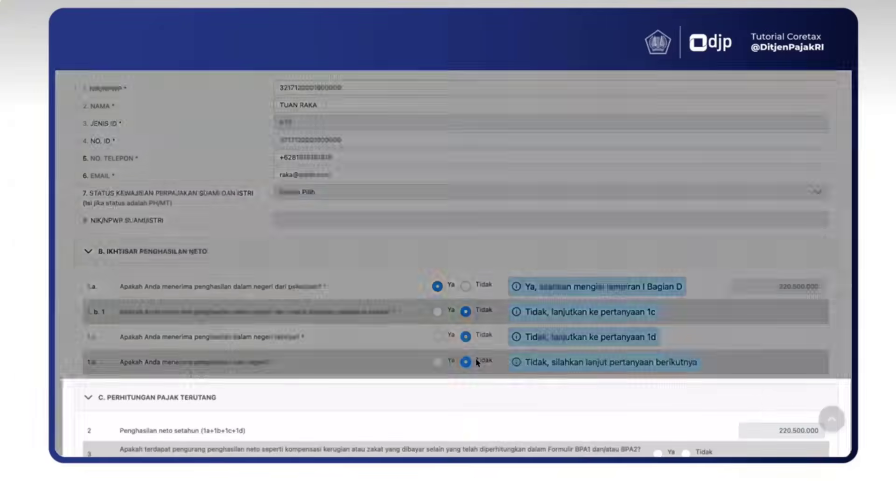
Set the non-taxable income status (Penghasilan tidak kena pajak) in section C of the main form to K/1
{"action": "scroll", "coordinate": [453, 270], "scroll_direction": "down", "scroll_amount": 2}
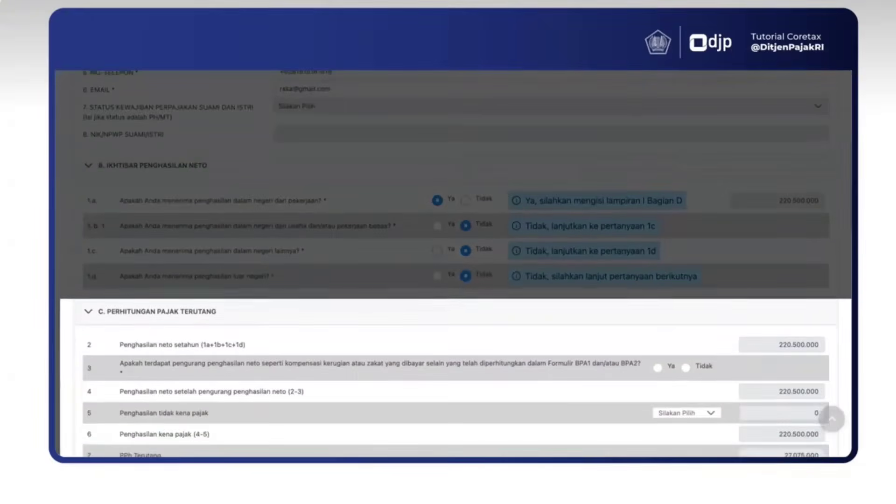
{"action": "left_click", "coordinate": [694, 420]}
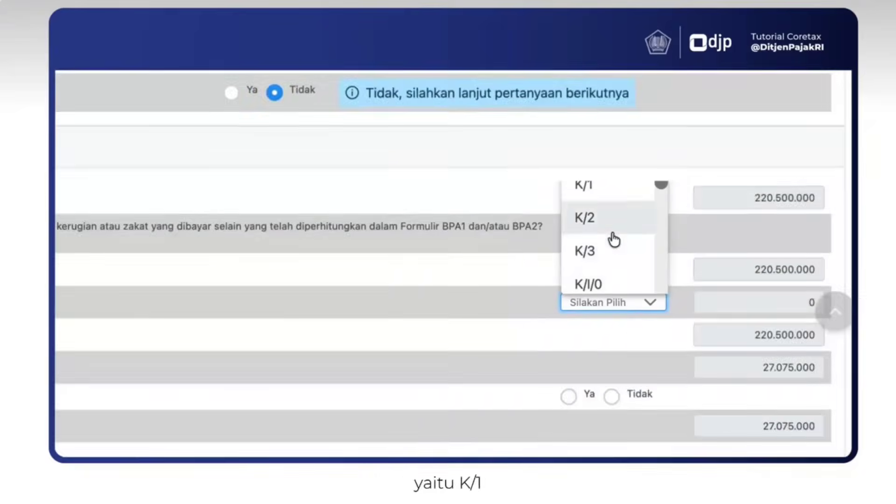
{"action": "scroll", "coordinate": [615, 238], "scroll_direction": "up", "scroll_amount": 1}
{"action": "left_click", "coordinate": [613, 236]}
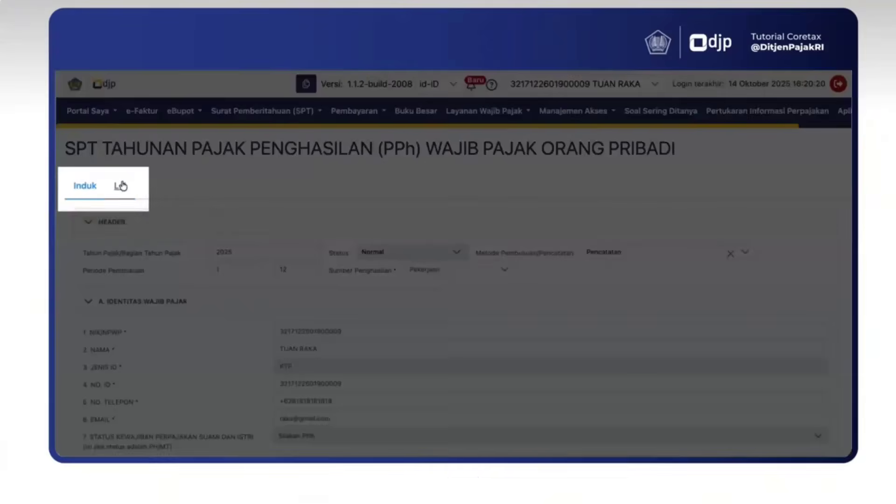
Review the withholding slips in section E of attachment L-1 and open the Bukti Potong form for adding a slip manually
{"action": "left_click", "coordinate": [121, 186]}
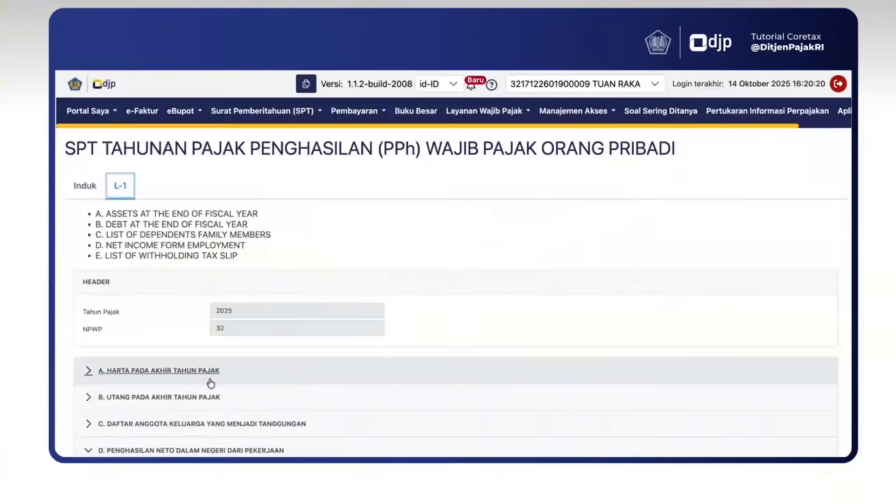
{"action": "scroll", "coordinate": [209, 382], "scroll_direction": "down", "scroll_amount": 4}
{"action": "scroll", "coordinate": [210, 382], "scroll_direction": "down", "scroll_amount": 5}
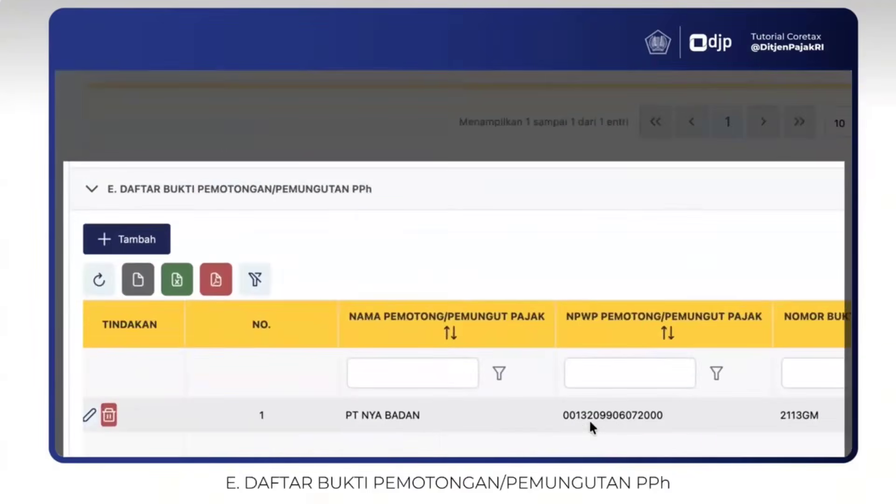
{"action": "scroll", "coordinate": [404, 455], "scroll_direction": "right", "scroll_amount": 3}
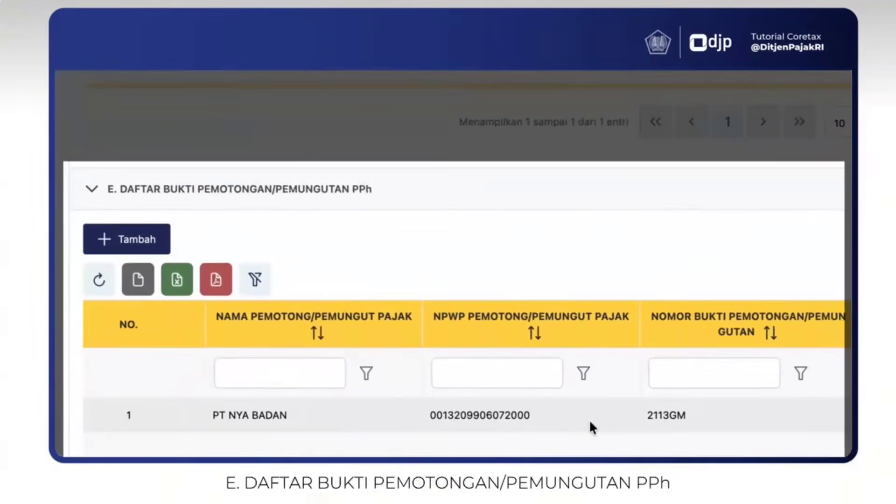
{"action": "scroll", "coordinate": [589, 419], "scroll_direction": "right", "scroll_amount": 5}
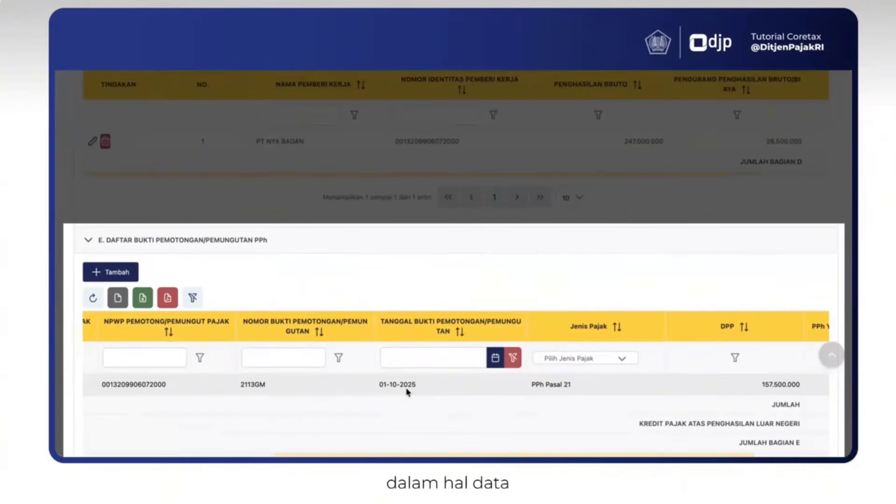
{"action": "scroll", "coordinate": [408, 392], "scroll_direction": "left", "scroll_amount": 6}
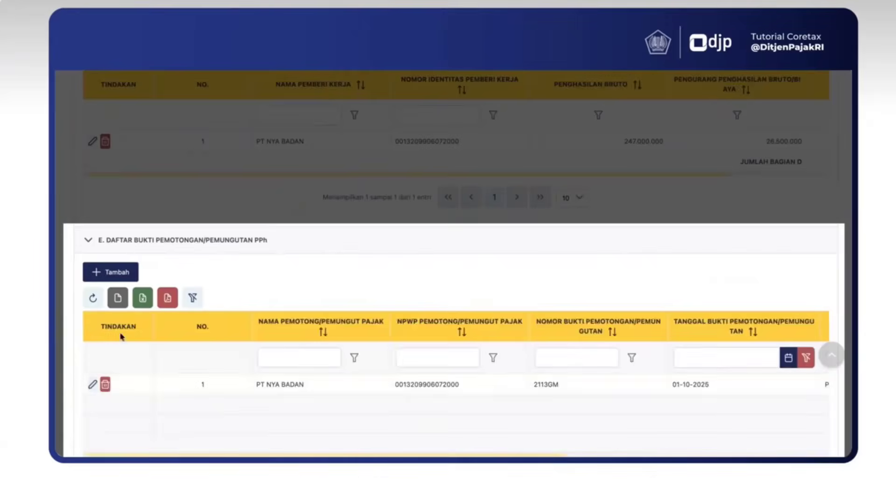
{"action": "left_click", "coordinate": [112, 272]}
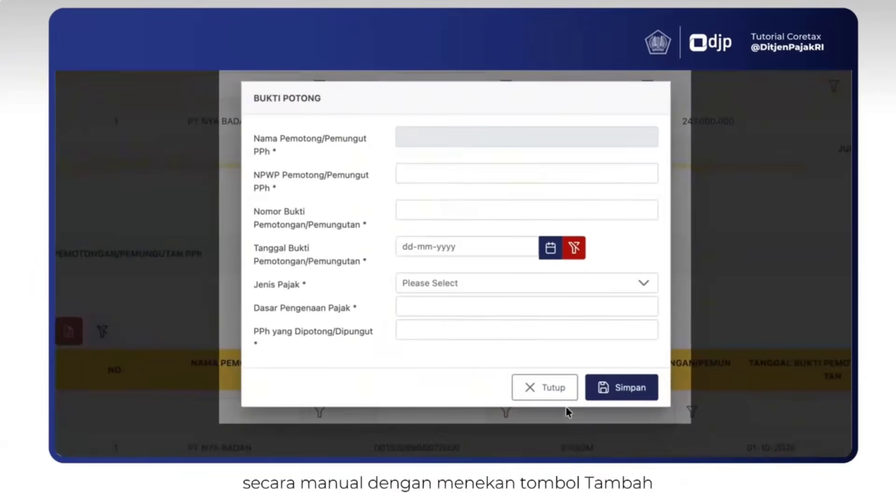
{"action": "left_click", "coordinate": [603, 395]}
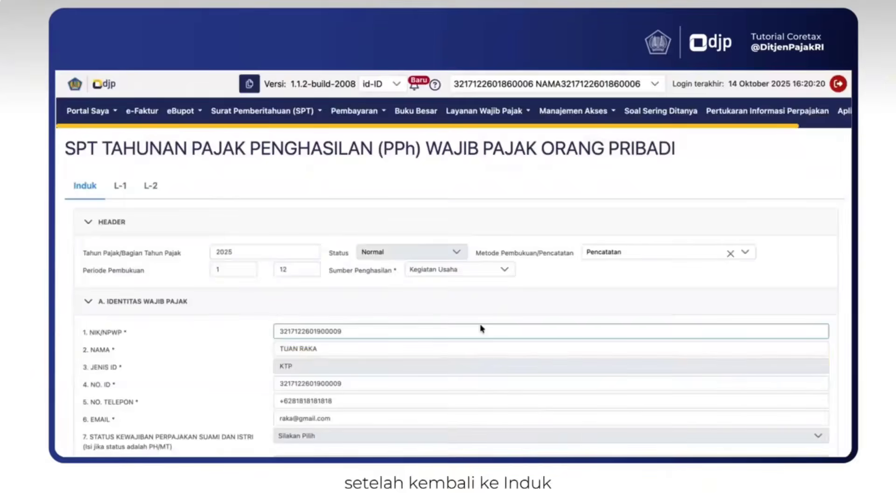
Review the main form's answers from the tax calculation and tax credits through the other transaction statements in section I
{"action": "scroll", "coordinate": [482, 329], "scroll_direction": "down", "scroll_amount": 20}
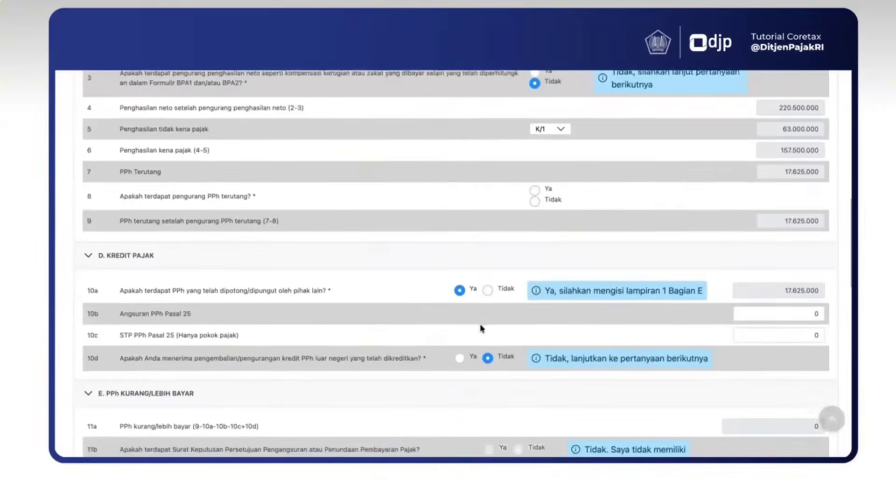
{"action": "scroll", "coordinate": [482, 329], "scroll_direction": "down", "scroll_amount": 3}
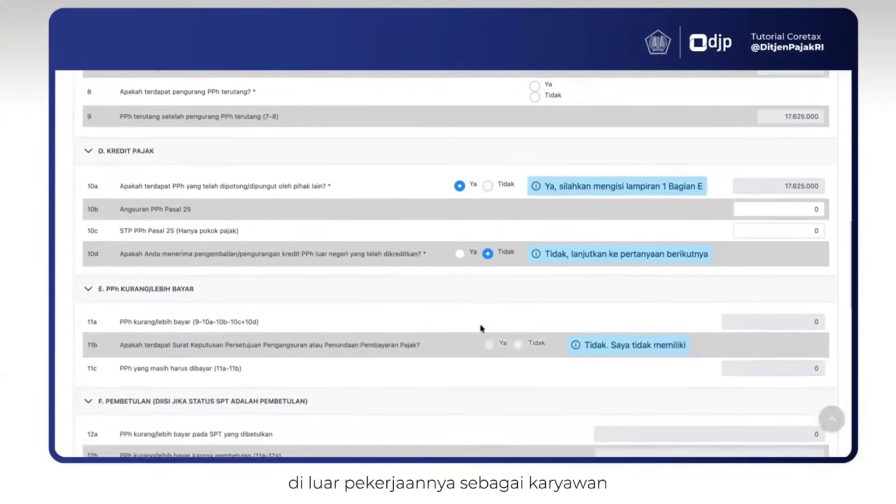
{"action": "scroll", "coordinate": [482, 329], "scroll_direction": "down", "scroll_amount": 3}
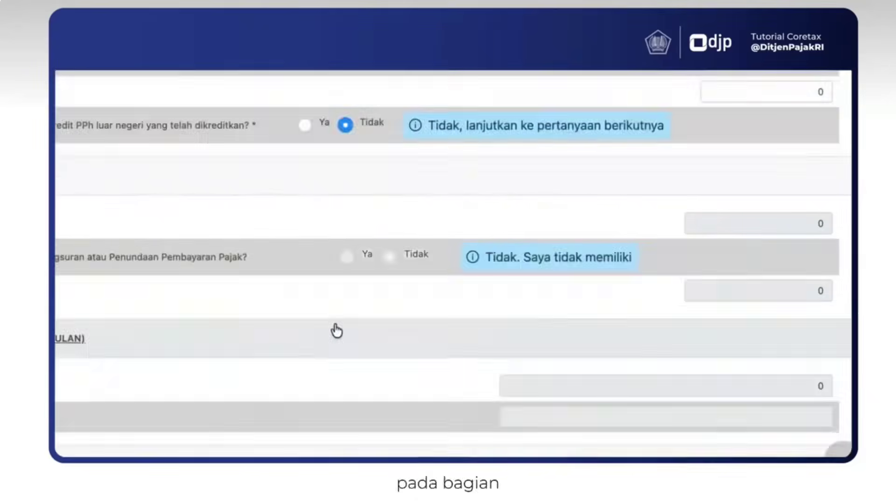
{"action": "scroll", "coordinate": [481, 266], "scroll_direction": "down", "scroll_amount": 10}
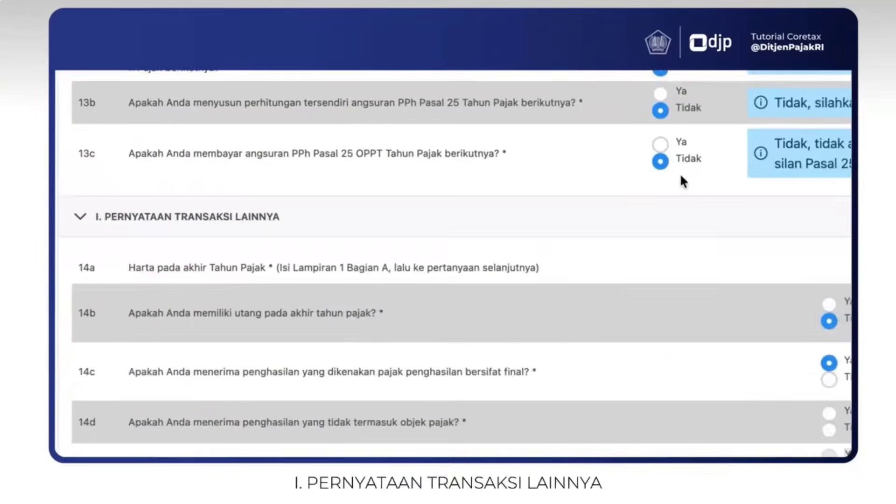
{"action": "scroll", "coordinate": [680, 181], "scroll_direction": "down", "scroll_amount": 1}
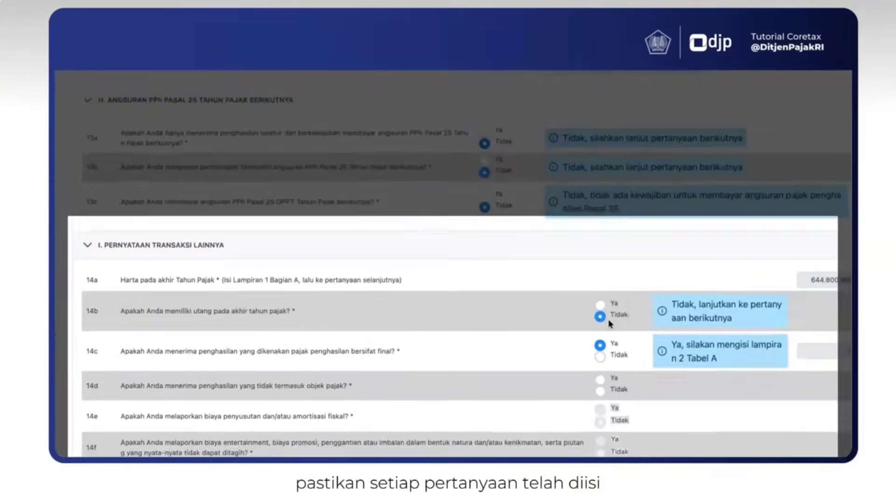
{"action": "scroll", "coordinate": [846, 263], "scroll_direction": "down", "scroll_amount": 1}
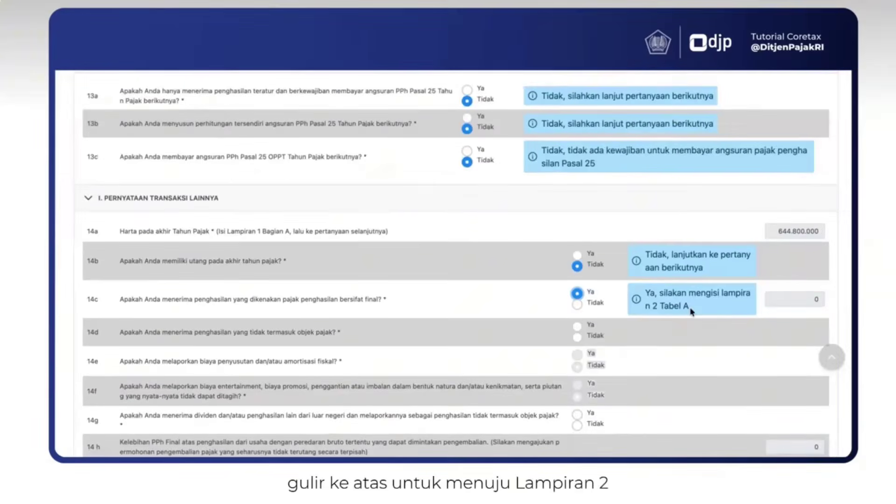
Open attachment L-2 and start a new entry in section A for income subject to final income tax
{"action": "scroll", "coordinate": [691, 311], "scroll_direction": "up", "scroll_amount": 15}
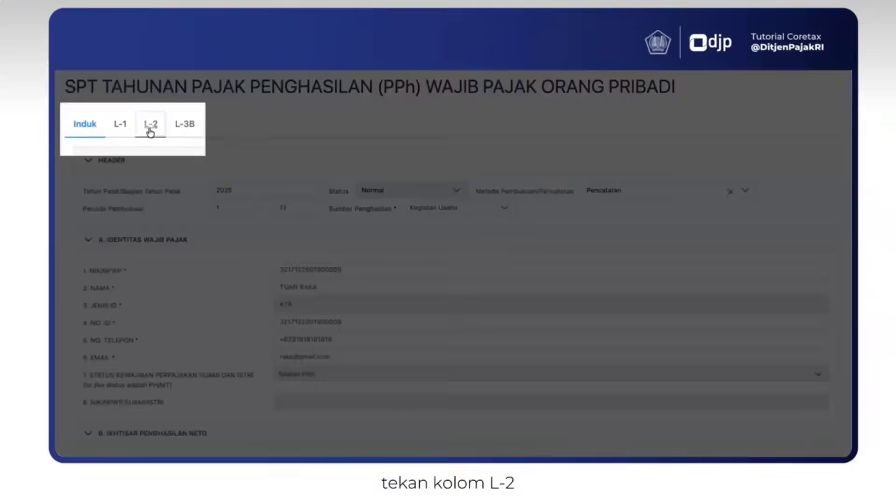
{"action": "left_click", "coordinate": [150, 127]}
{"action": "scroll", "coordinate": [280, 304], "scroll_direction": "down", "scroll_amount": 2}
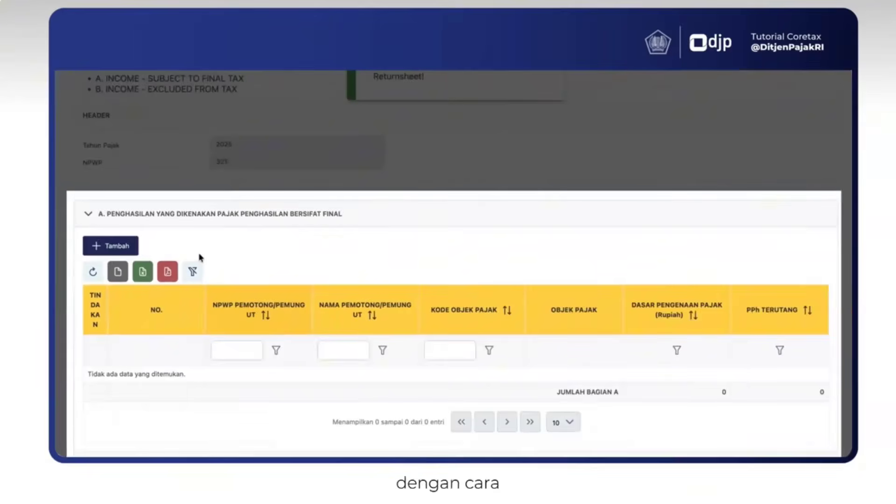
{"action": "left_click", "coordinate": [131, 246]}
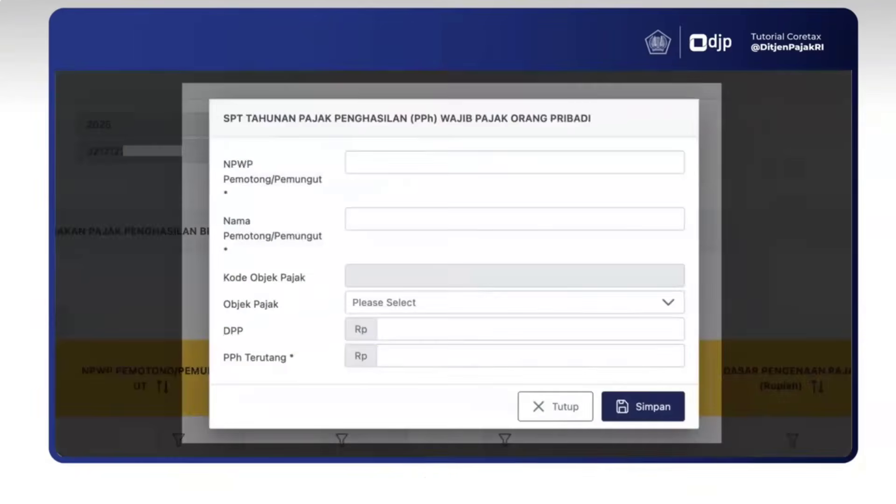
Enter the withholder's NPWP number and choose "Penghasilan istri dari satu pemberi kerja" as the Objek Pajak
{"action": "left_click", "coordinate": [363, 171]}
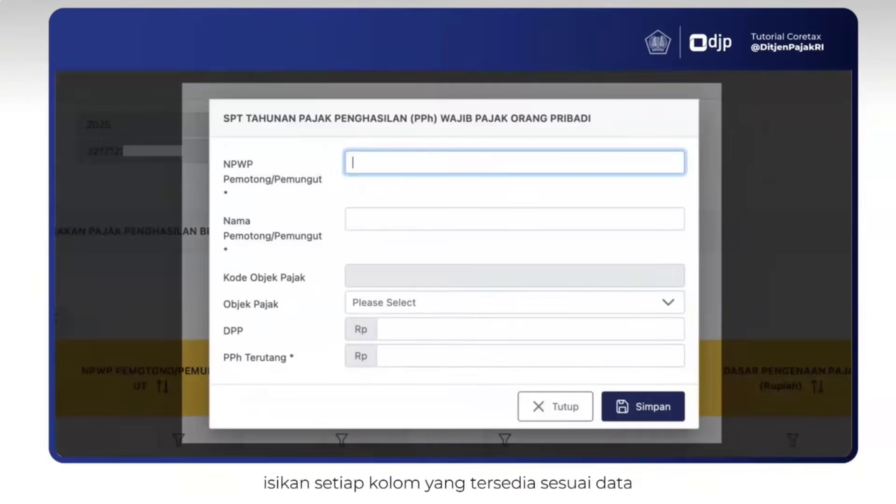
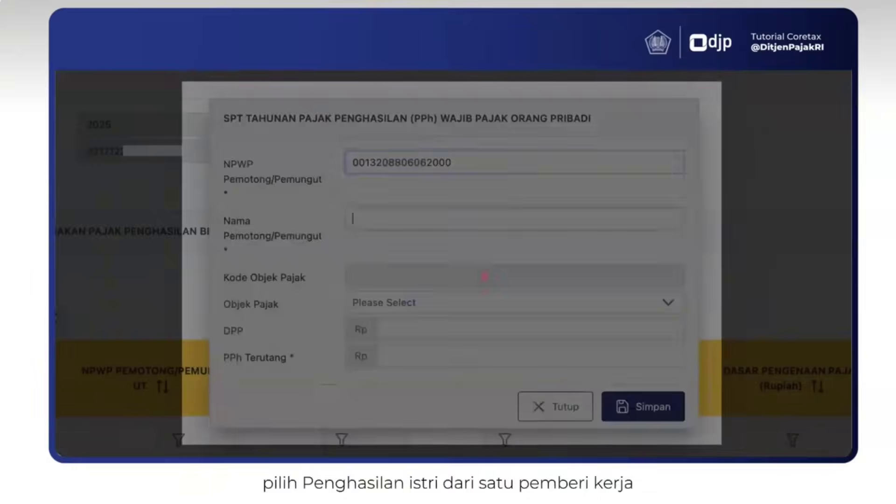
{"action": "left_click", "coordinate": [382, 303]}
{"action": "type", "text": "ISTR"}
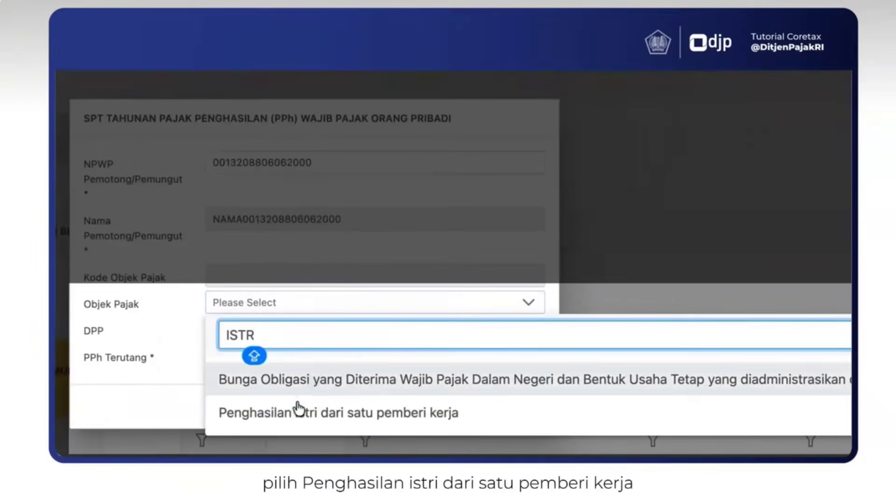
{"action": "left_click", "coordinate": [286, 429]}
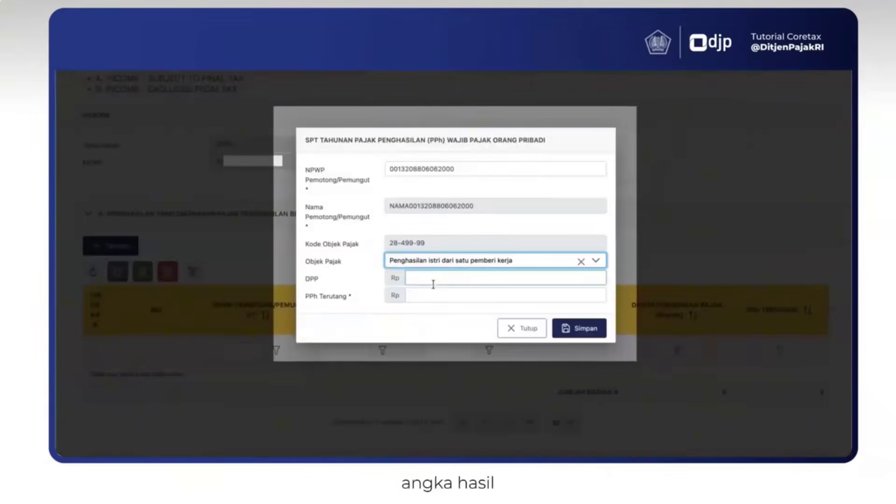
Set the entry's DPP to Rp 142.000.000 and fill in its PPh Terutang amount
{"action": "left_click", "coordinate": [599, 267]}
{"action": "type", "text": "142.000.000"}
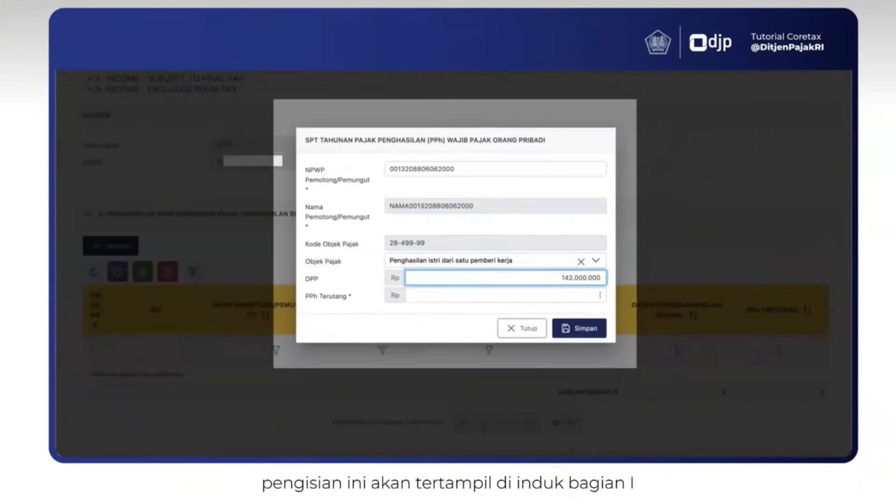
{"action": "key", "text": "Tab"}
{"action": "type", "text": "618"}
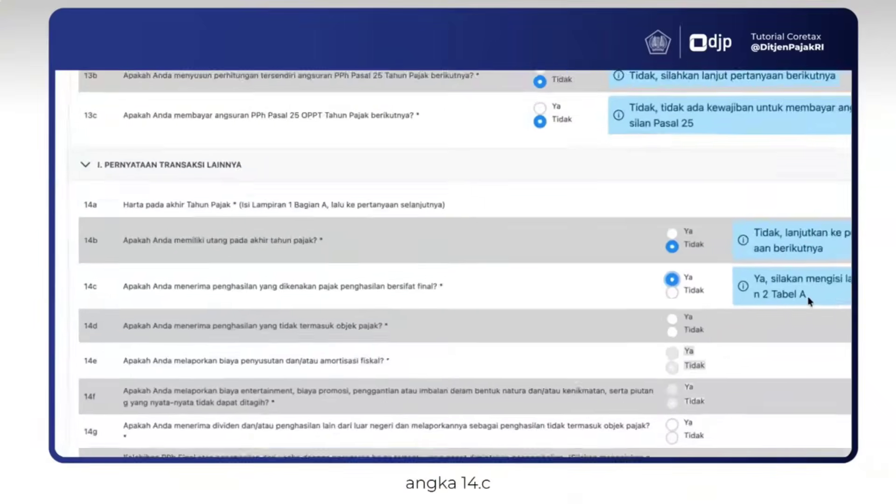
Examine the remaining transaction statements from 14d onward in section I of the main form
{"action": "scroll", "coordinate": [480, 266], "scroll_direction": "up", "scroll_amount": 2}
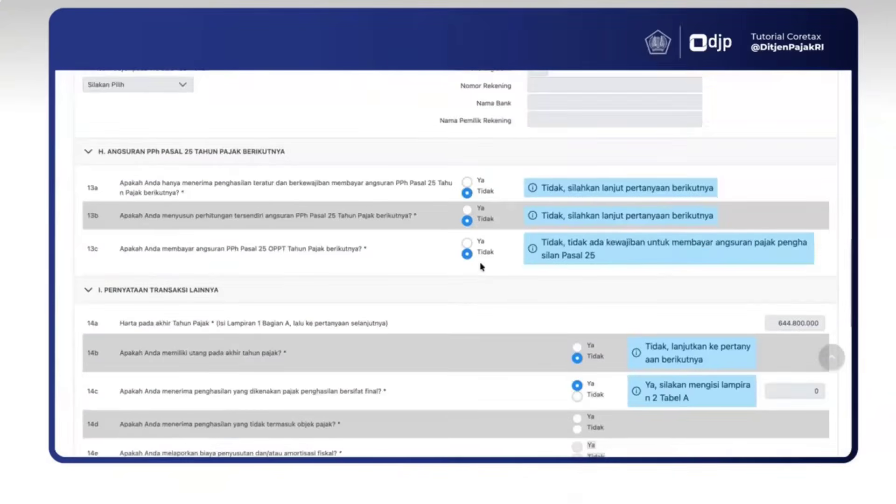
{"action": "scroll", "coordinate": [481, 266], "scroll_direction": "down", "scroll_amount": 1}
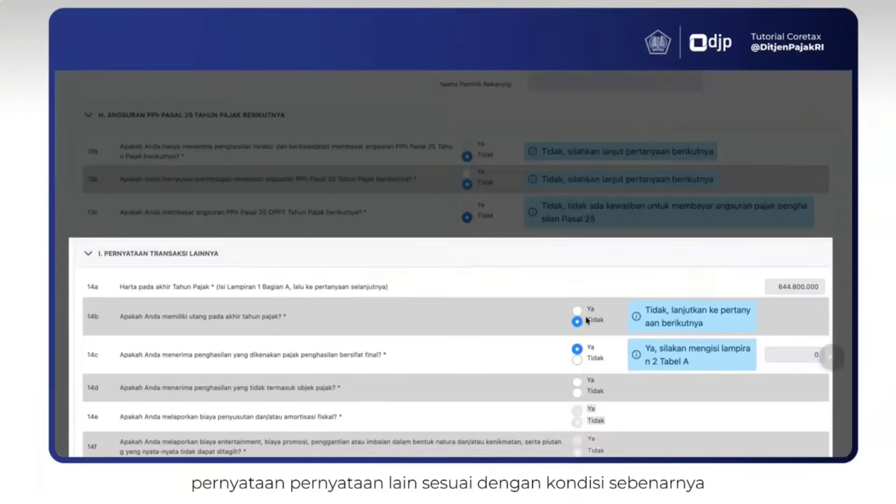
{"action": "scroll", "coordinate": [587, 328], "scroll_direction": "down", "scroll_amount": 1}
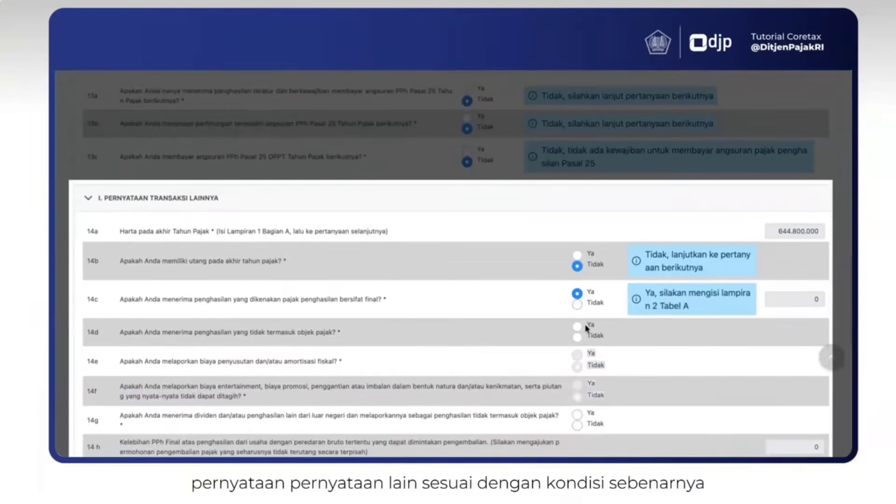